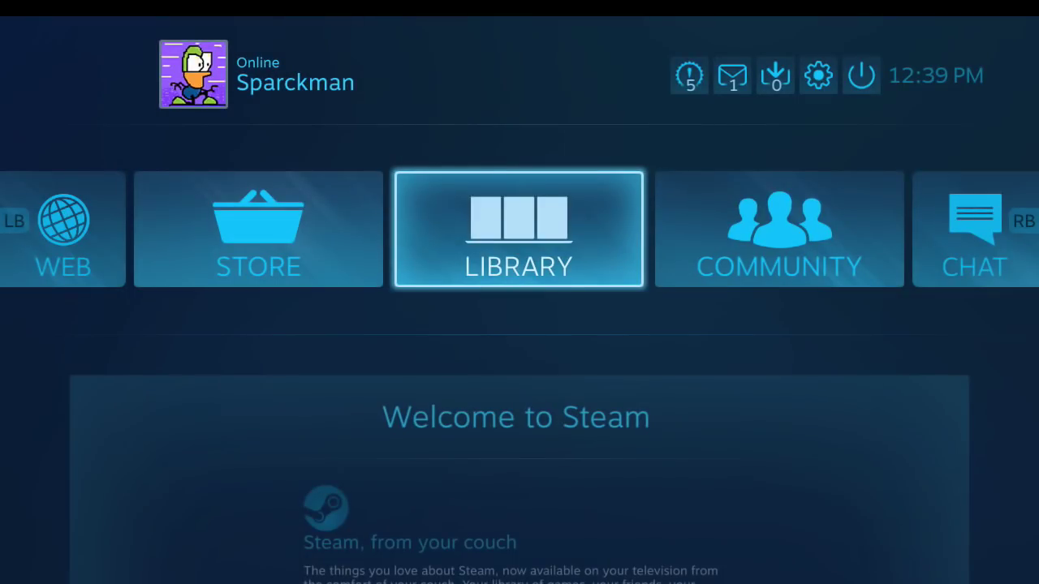
Exit Steam Big Picture and allow the CopperCube-6.0.1-Setup.exe installer to make changes to the computer
click(861, 77)
click(530, 244)
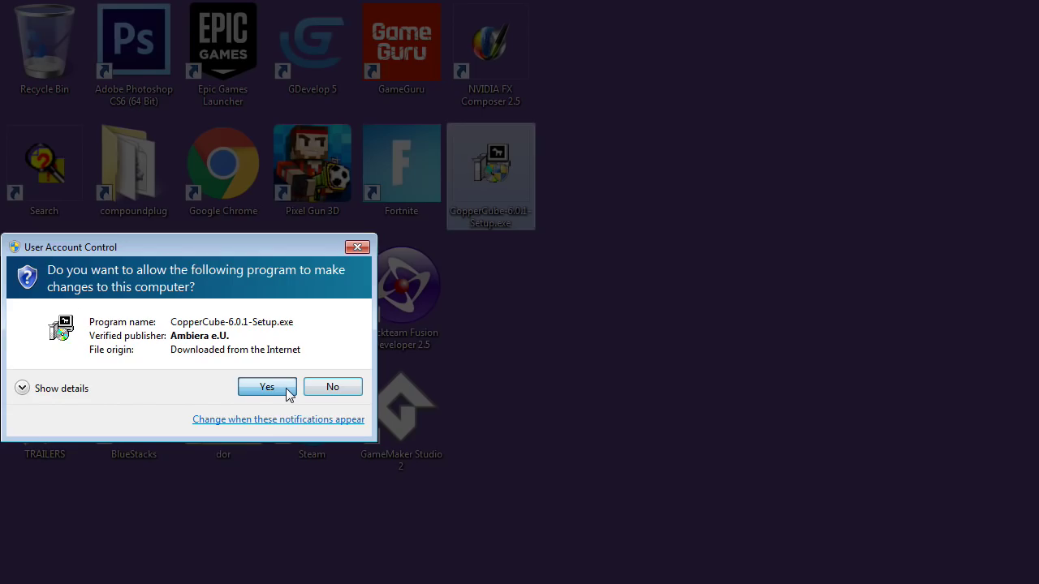
click(284, 383)
click(651, 390)
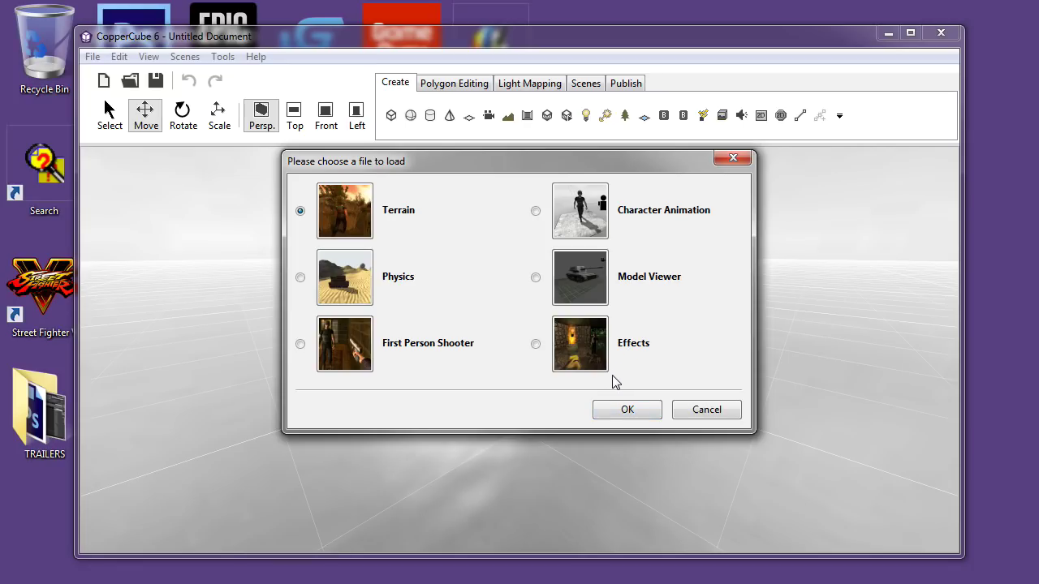
Load the Effects example app and inspect its stone room with the fire, character and camera
click(536, 344)
click(626, 409)
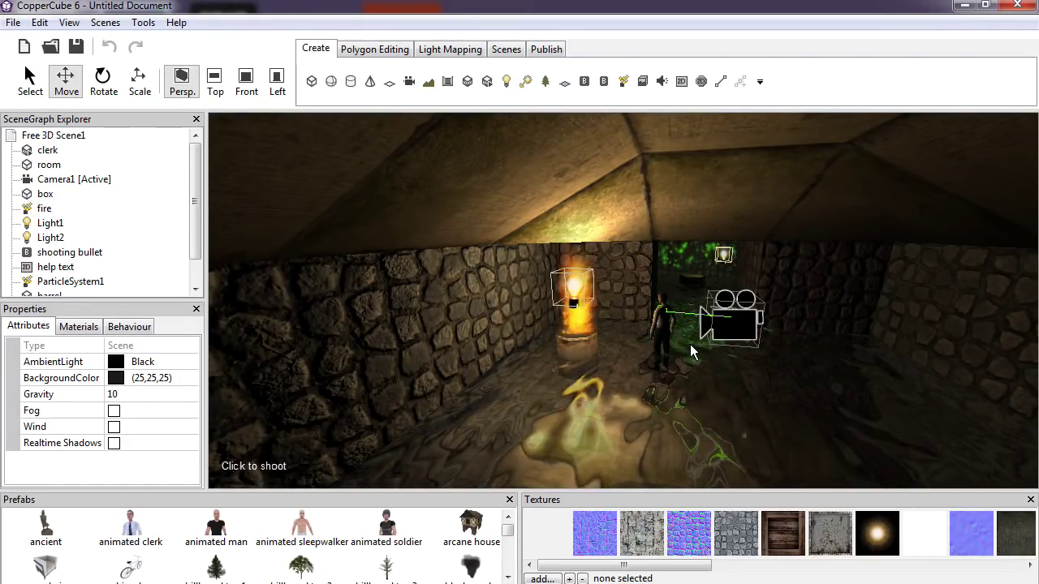
scroll(707, 351, down, 3)
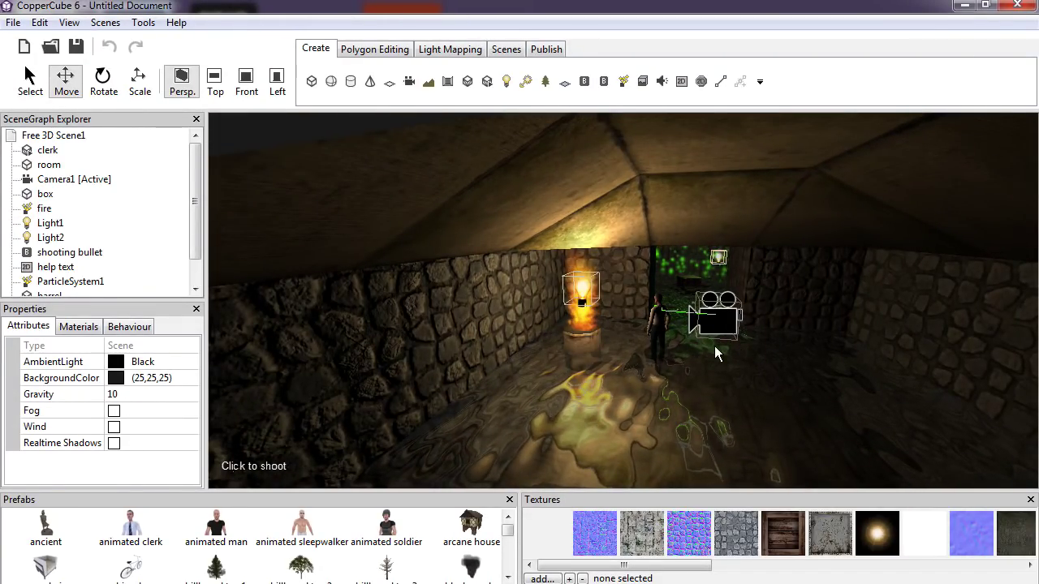
scroll(714, 346, up, 5)
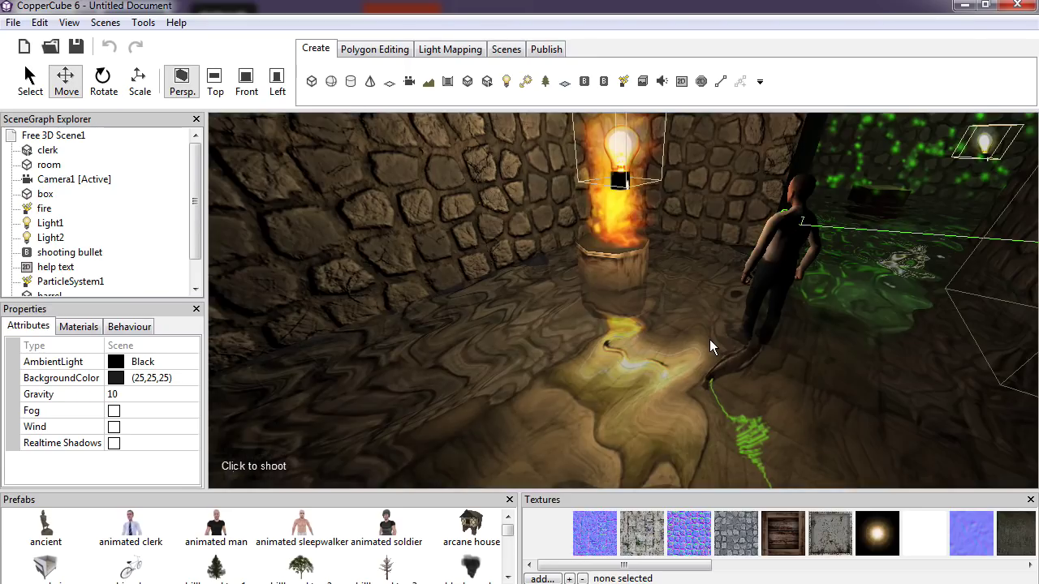
right_drag(710, 340, 381, 281)
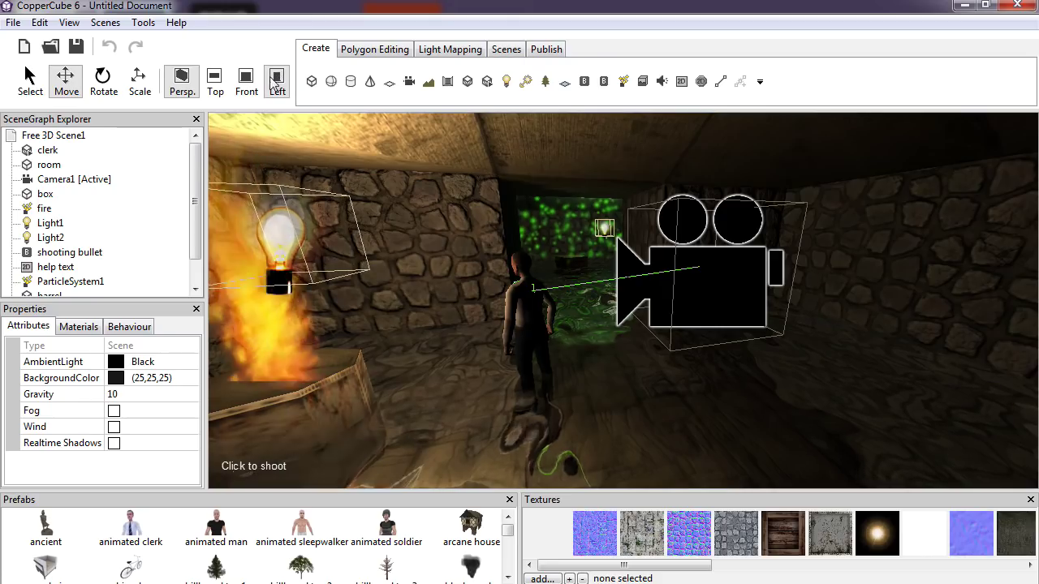
Test the Effects scene as a Windows application and walk the character past the fire into the room with green particles
click(143, 23)
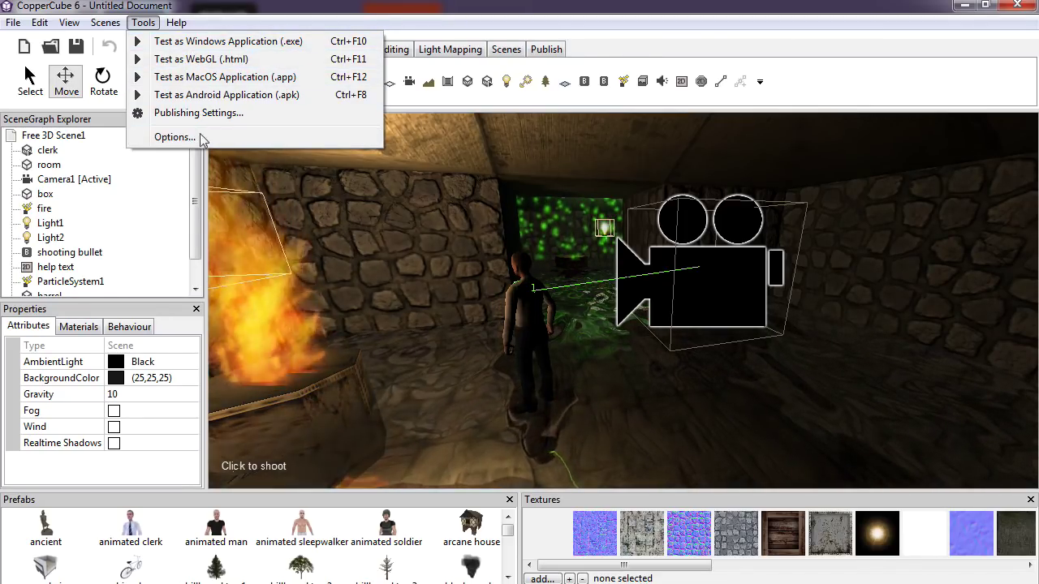
click(186, 42)
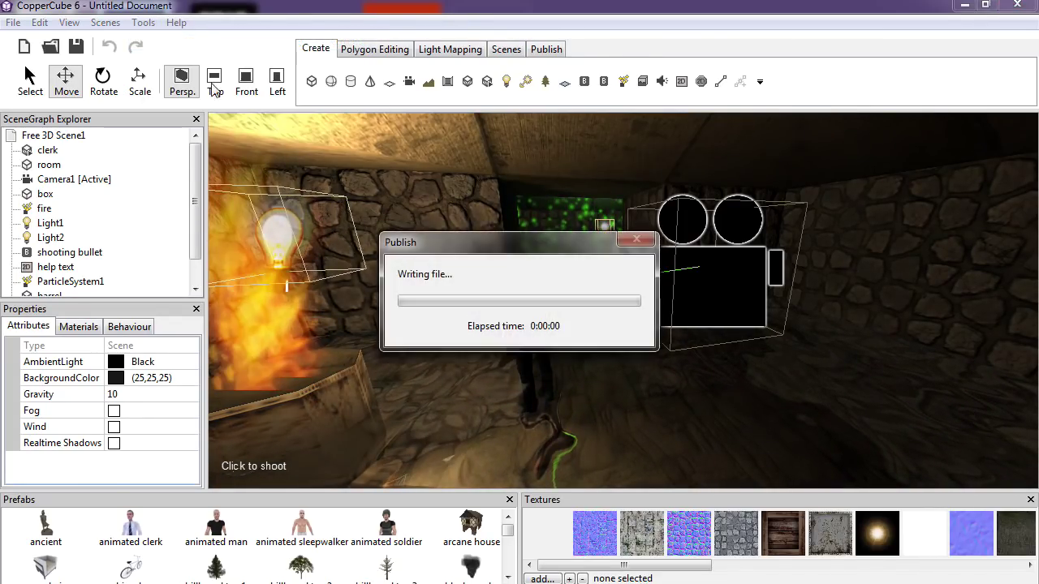
key(w)
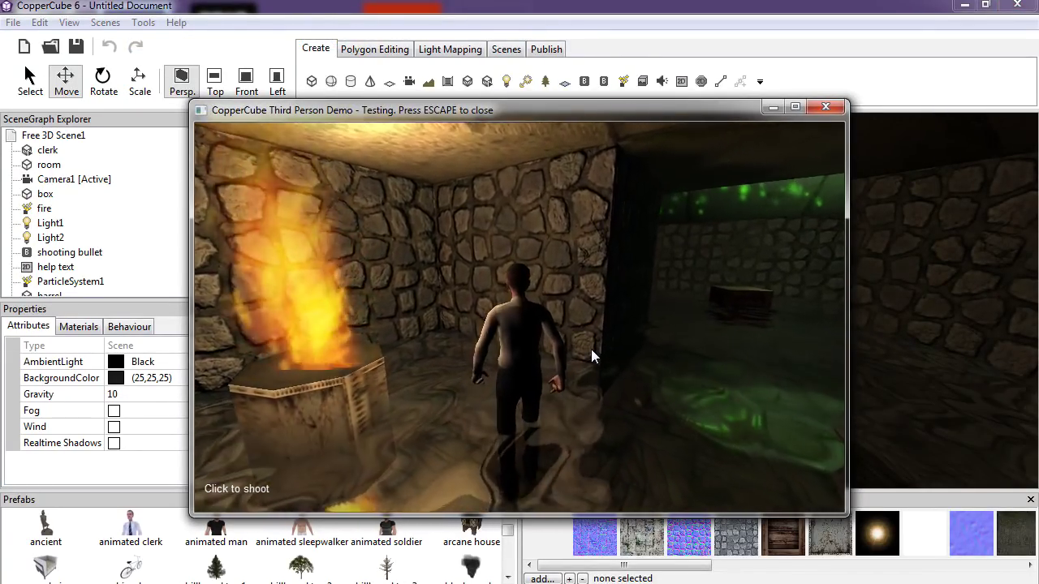
key(s)
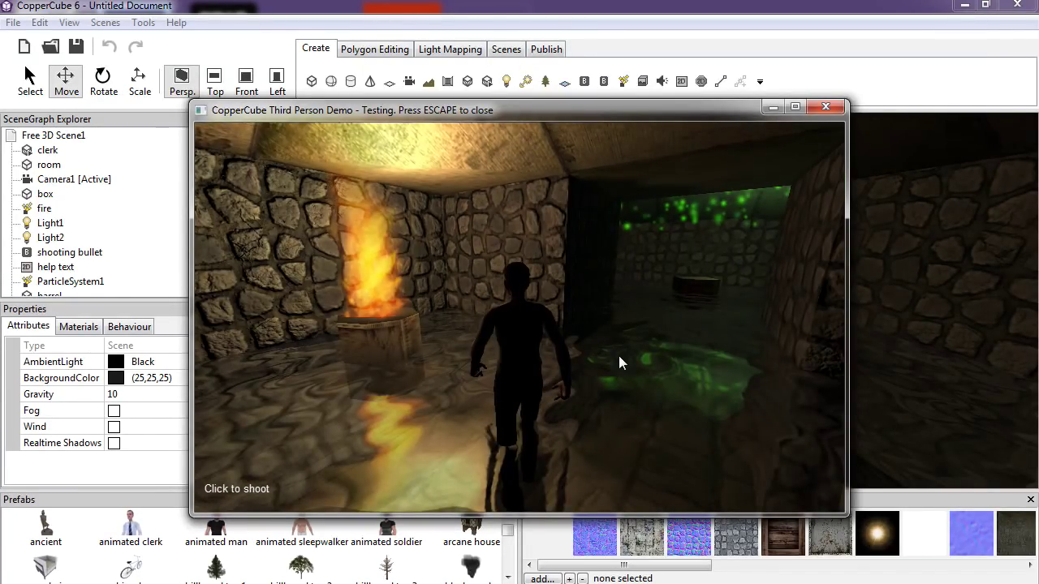
key(Left)
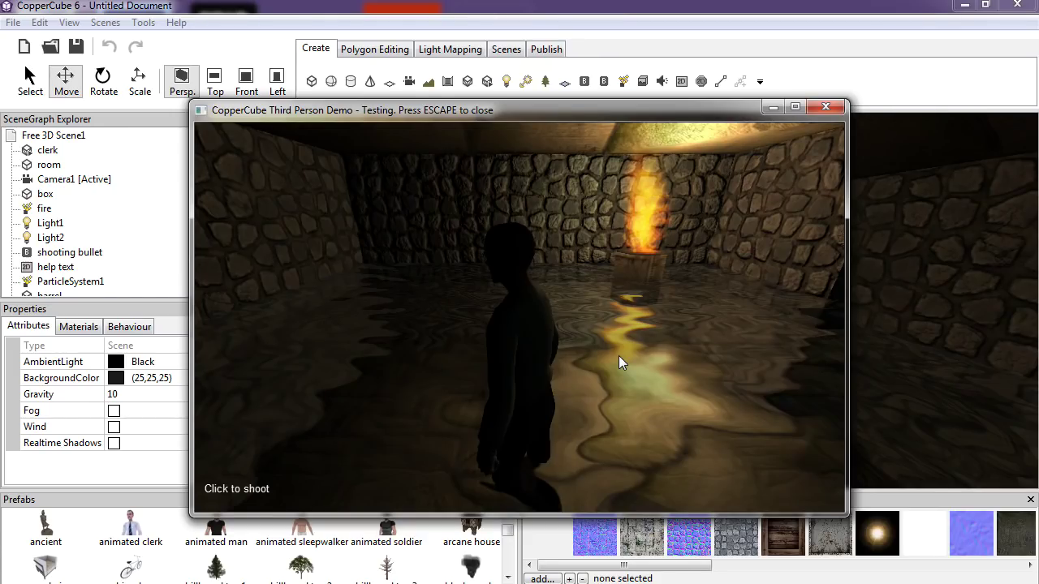
key(Left)
key(Up)
key(Right)
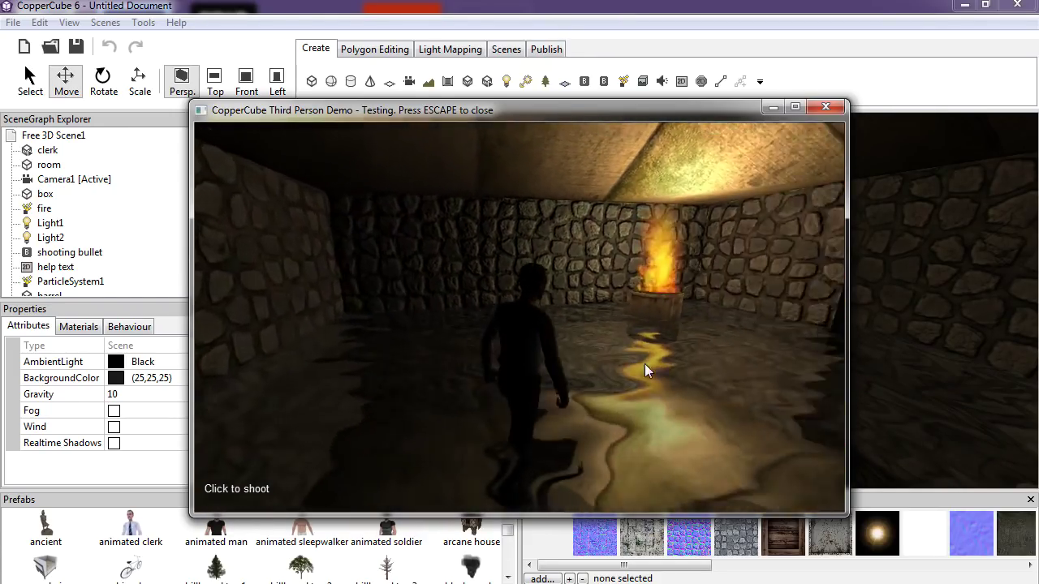
key(Left)
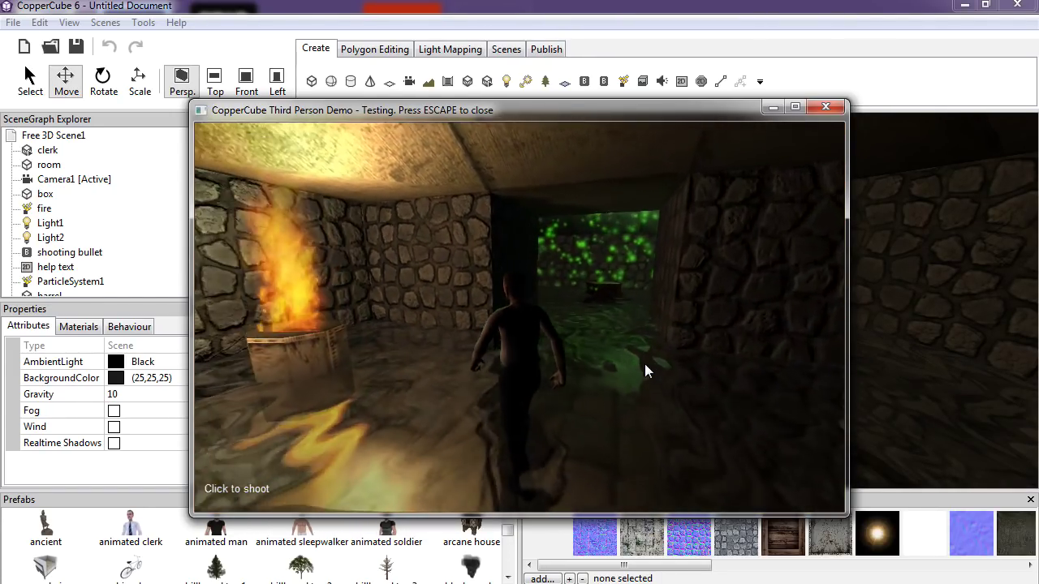
key(Right)
key(Up)
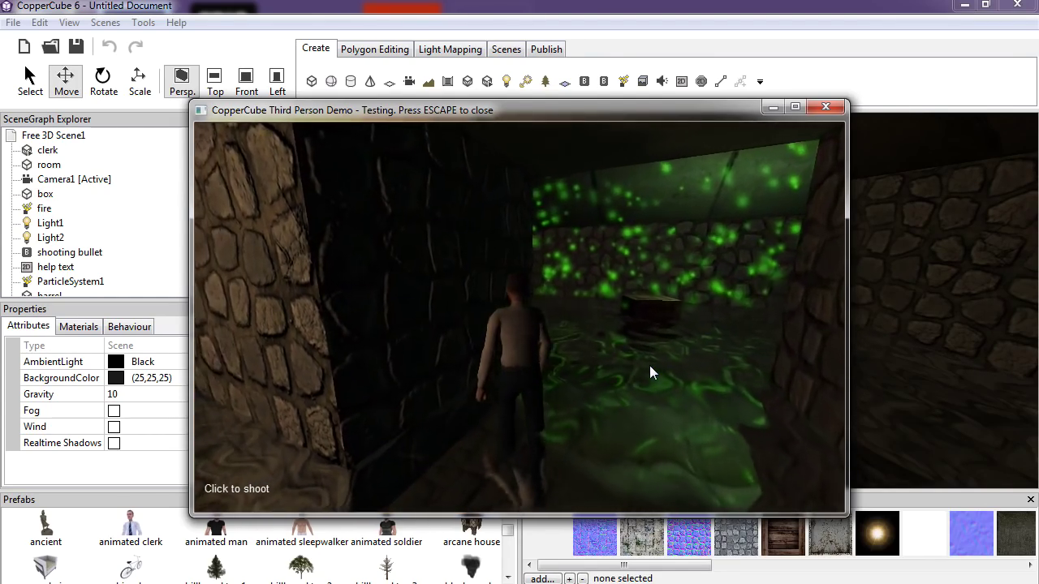
key(Up)
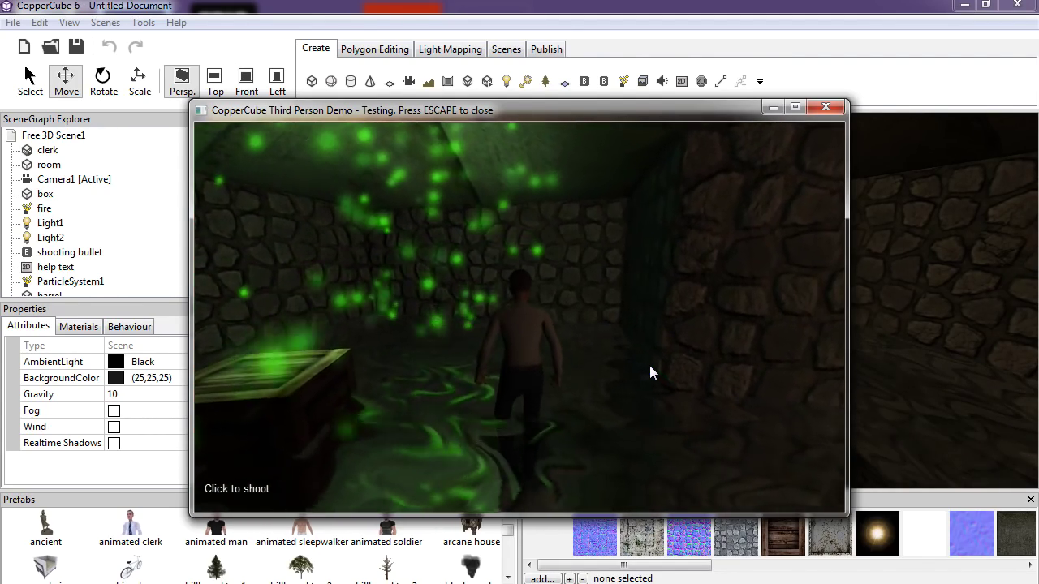
key(Up)
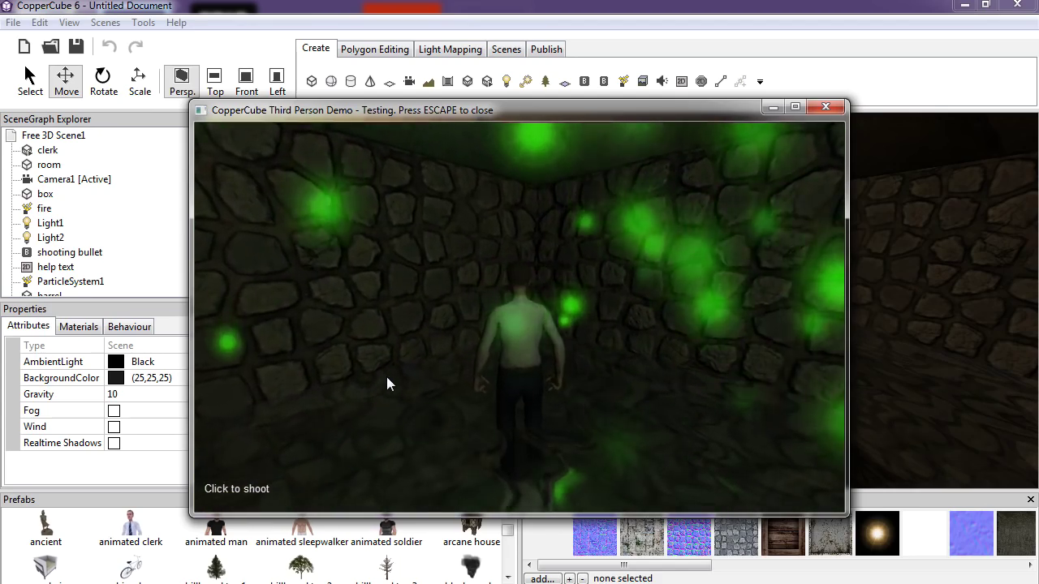
Walk the character out of the green particle room to the burning barrel, turn towards the doorway, and close the test window
key(Left)
key(Up)
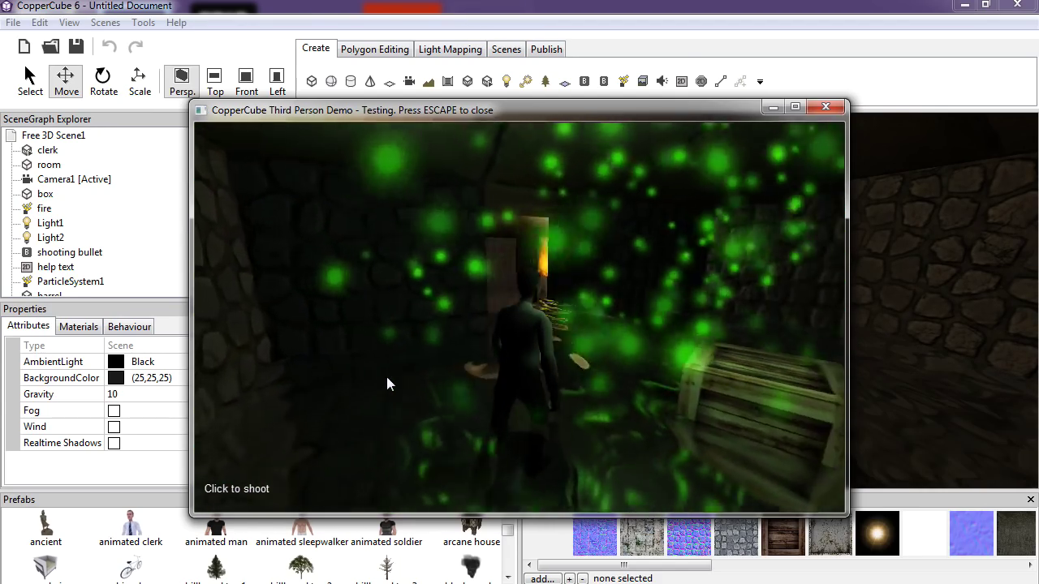
key(Up)
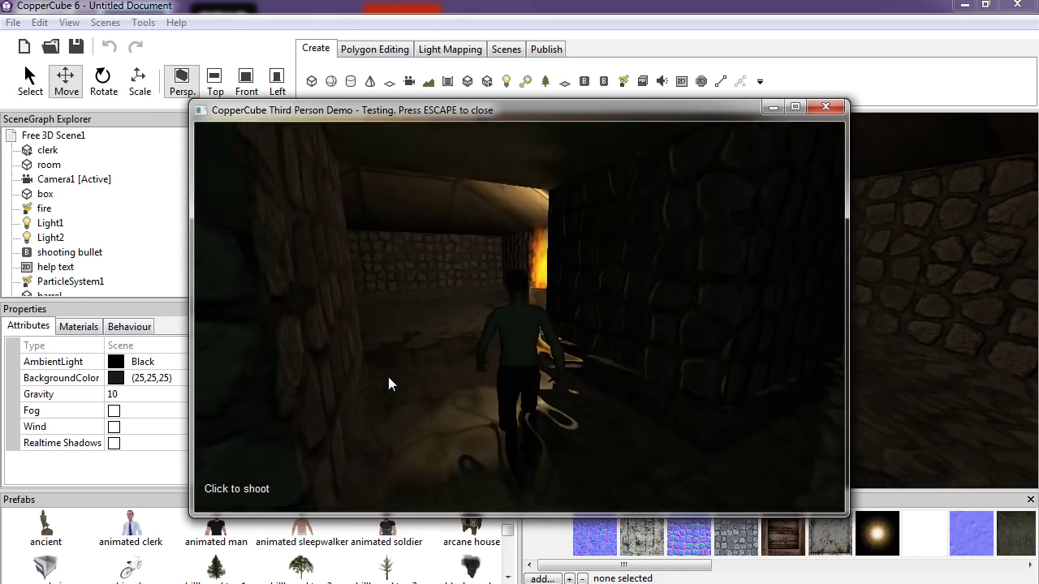
key(Right)
key(Up)
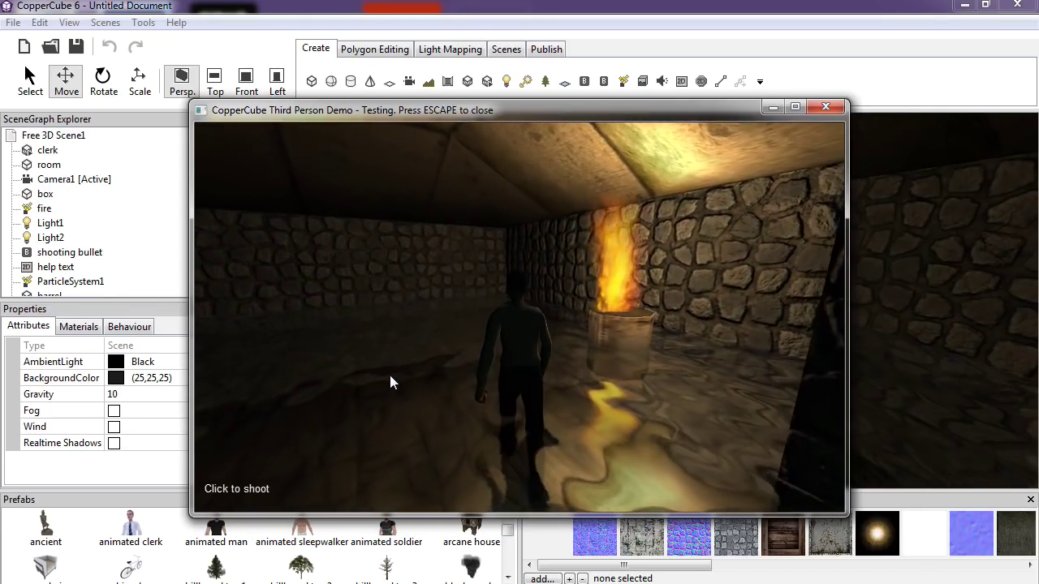
key(Up)
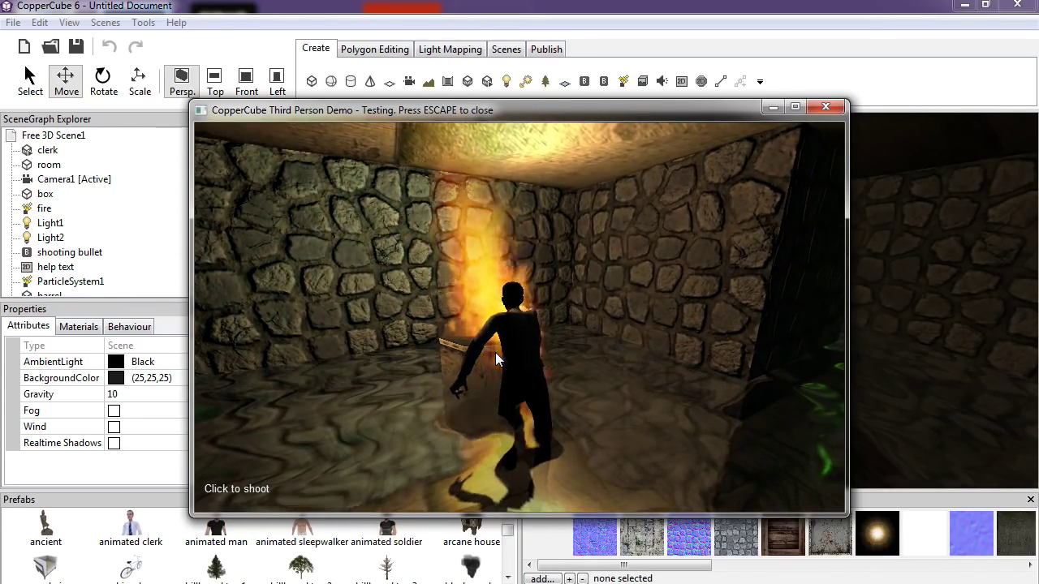
key(Right)
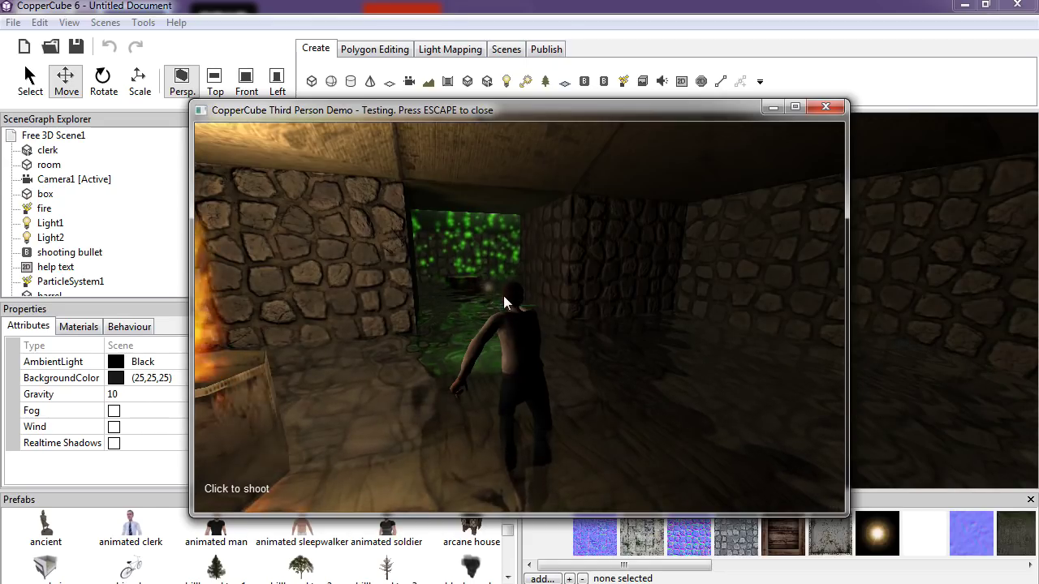
click(825, 108)
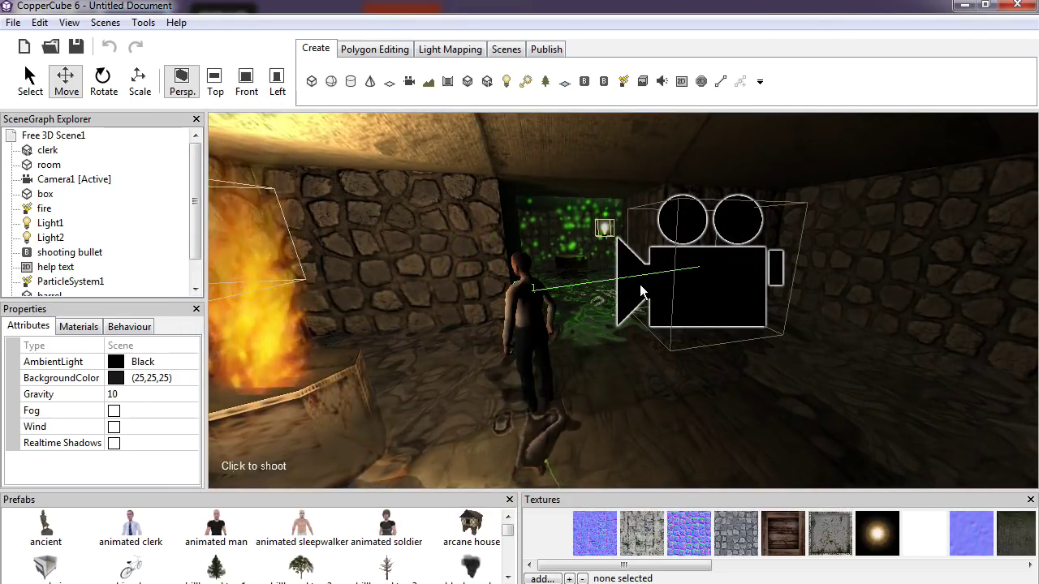
Open the Model Viewer example app in place of the Effects scene
click(12, 22)
click(45, 71)
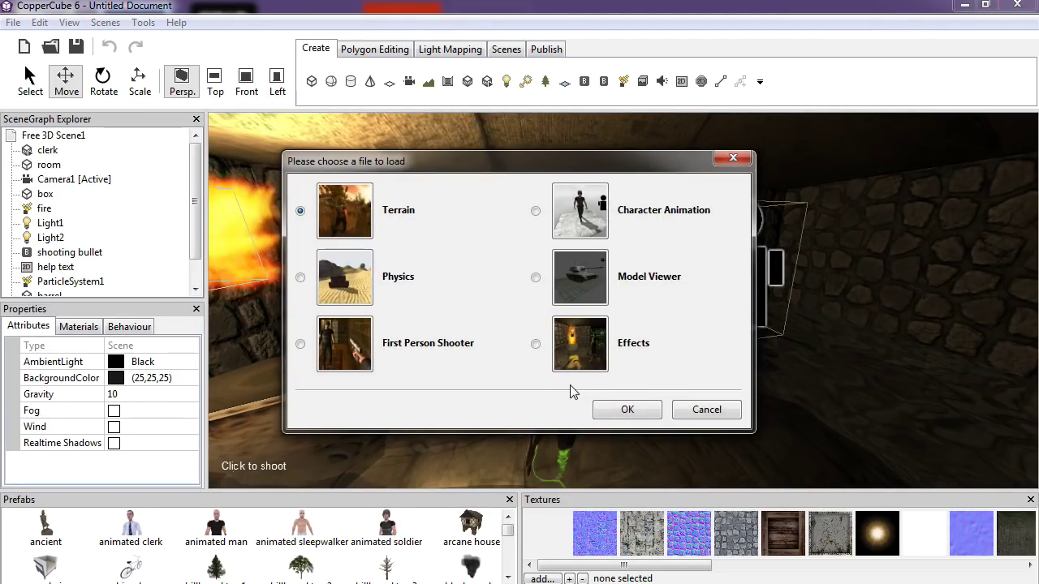
click(541, 280)
click(632, 415)
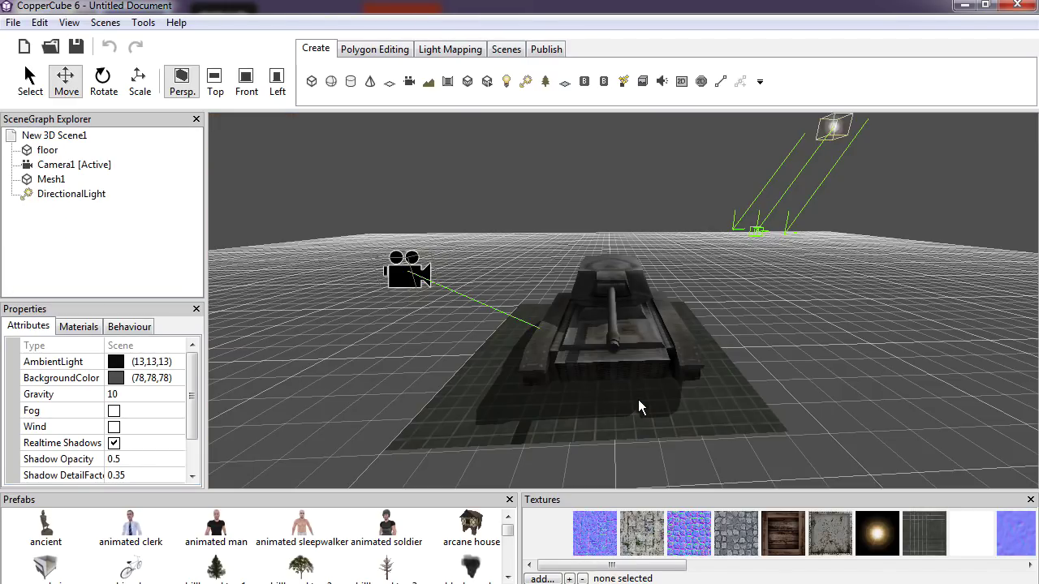
Test the Model Viewer scene as a Windows application, rotate the tank model, and close the test window
click(143, 22)
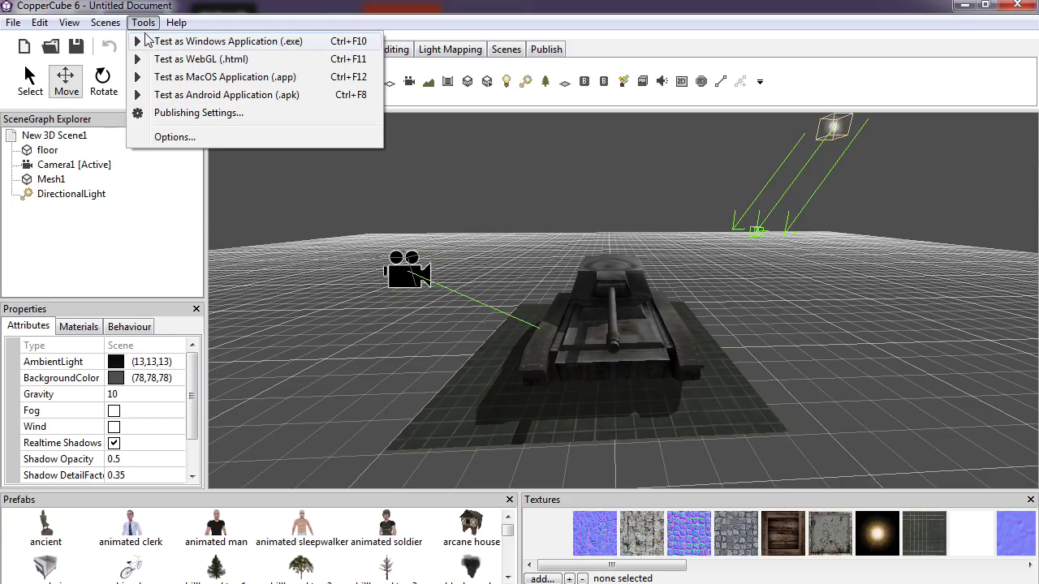
click(186, 41)
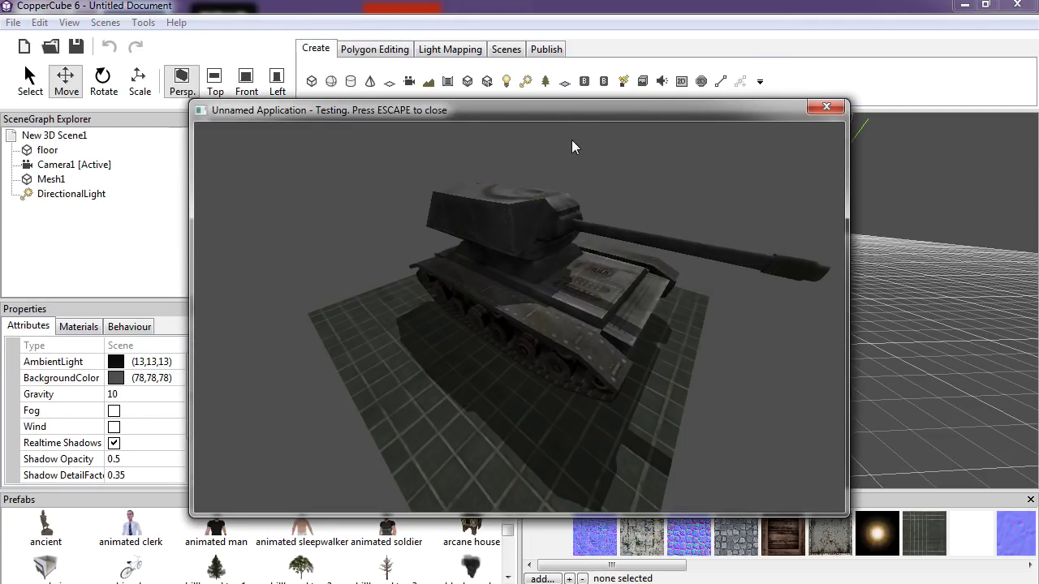
drag(571, 115, 567, 75)
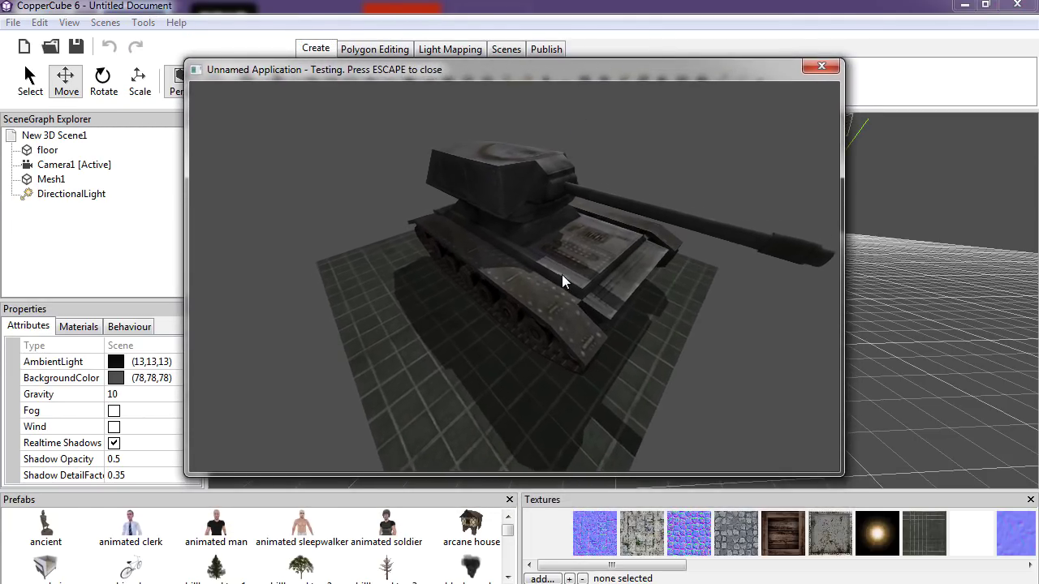
drag(562, 275, 555, 276)
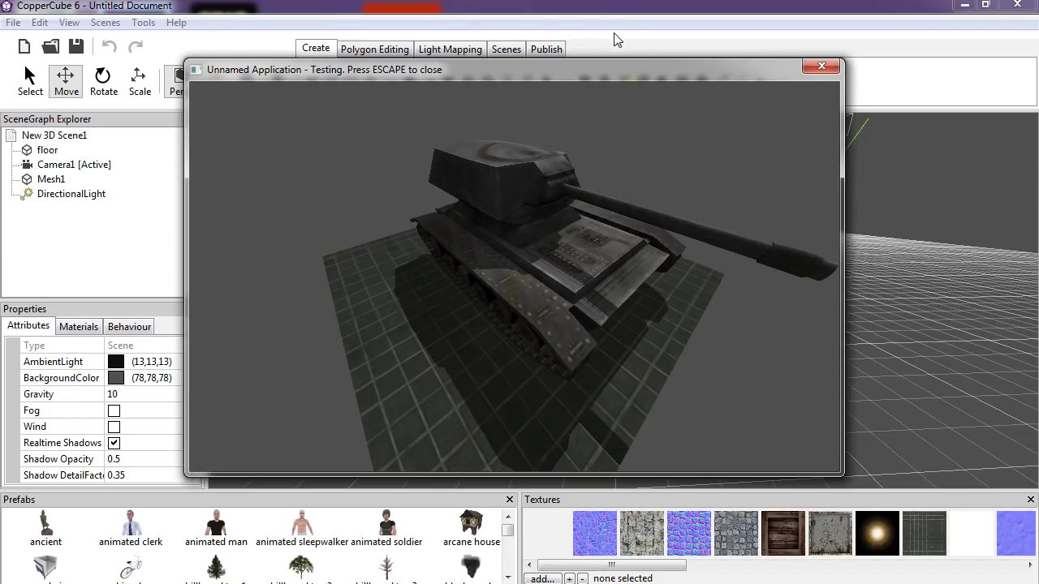
drag(579, 78, 604, 89)
mouse_move(596, 301)
mouse_down()
mouse_move(411, 286)
mouse_move(690, 284)
mouse_move(869, 391)
mouse_move(615, 318)
mouse_move(657, 177)
mouse_move(633, 294)
mouse_move(255, 283)
mouse_move(260, 303)
mouse_move(596, 245)
mouse_move(630, 261)
mouse_move(261, 310)
mouse_move(541, 307)
mouse_move(600, 295)
mouse_up()
click(852, 79)
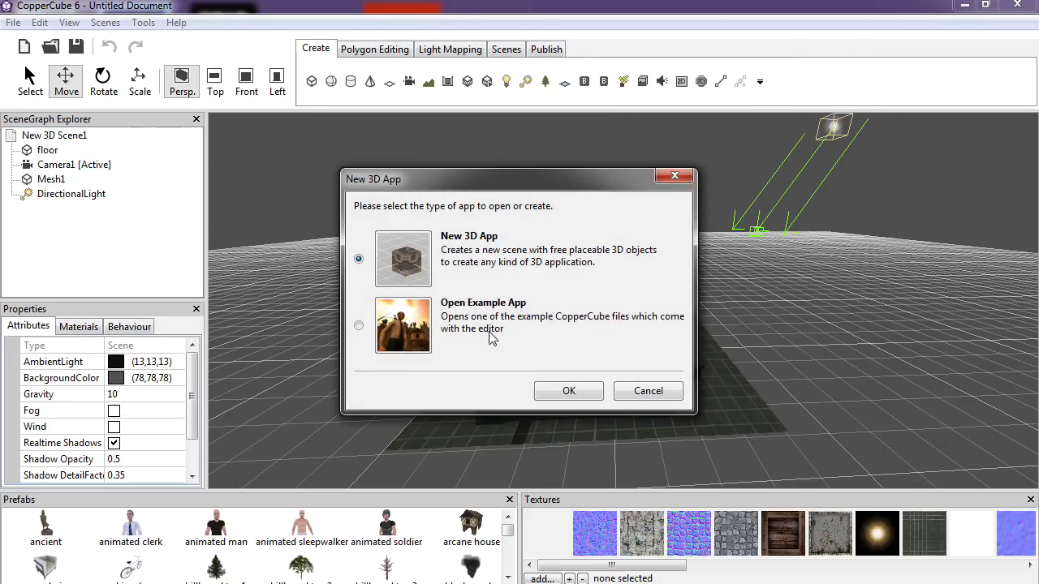
Open the Character Animation example app
click(377, 341)
click(569, 390)
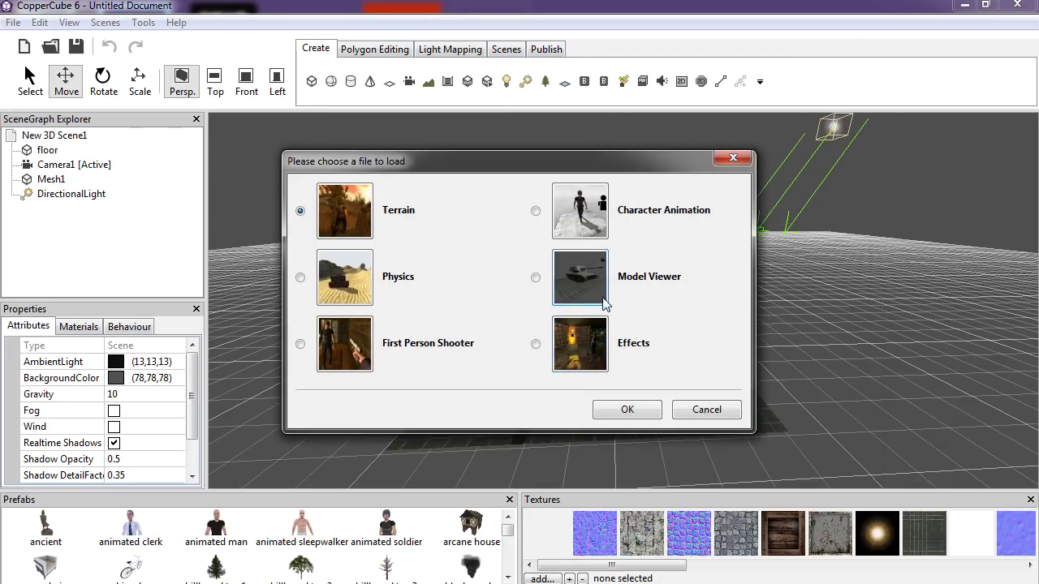
click(612, 224)
click(628, 409)
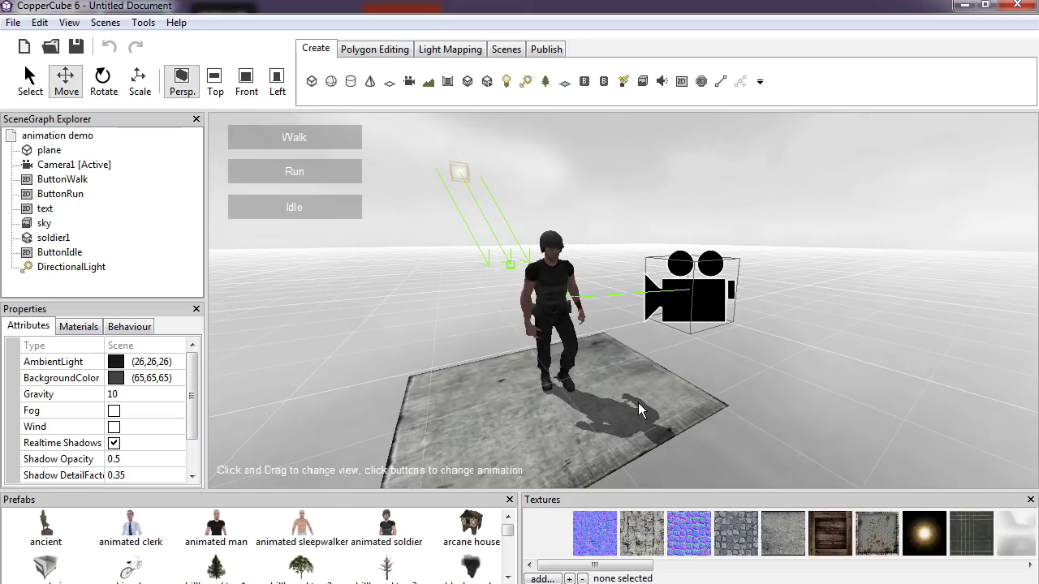
Test the Character Animation demo, viewing the soldier from several angles and playing the Run and Idle animations
key(F5)
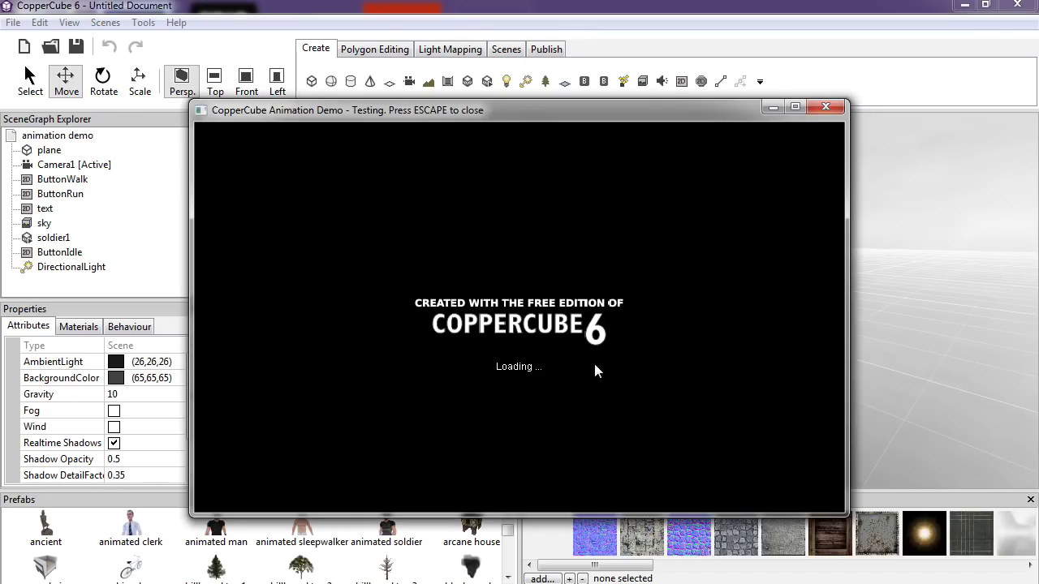
drag(618, 316, 210, 321)
click(259, 185)
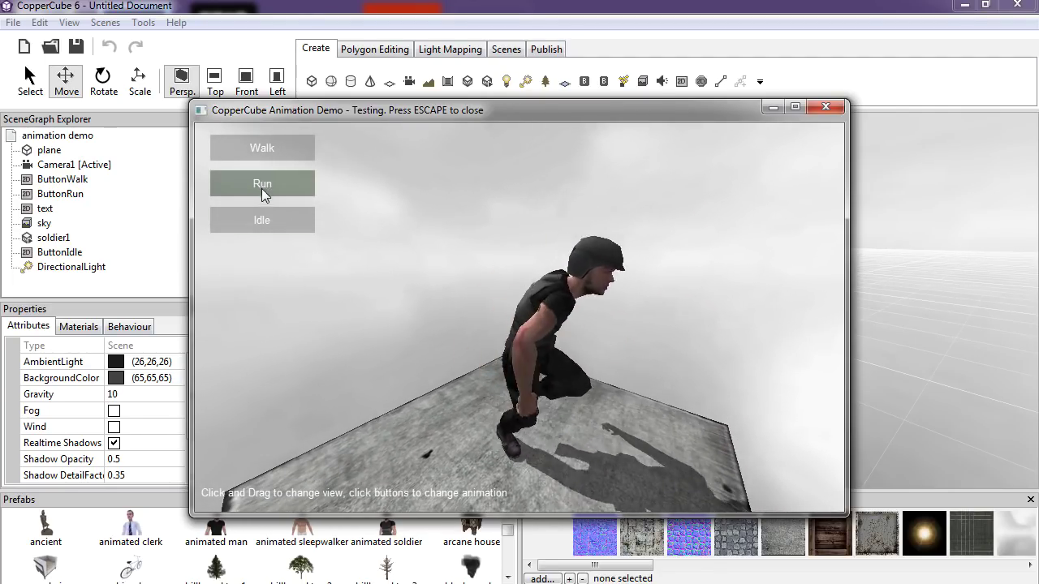
drag(487, 404, 442, 362)
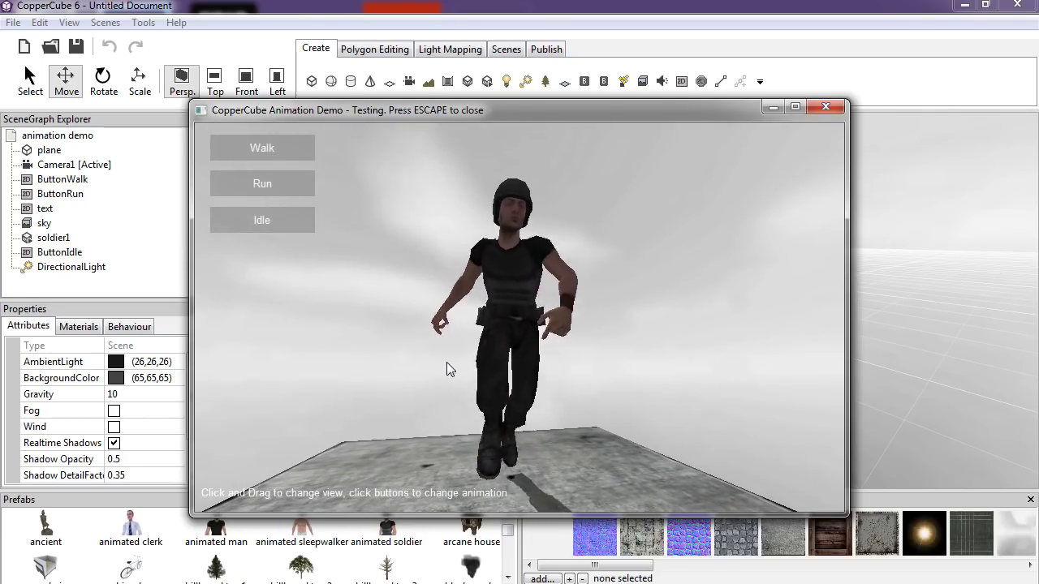
click(280, 221)
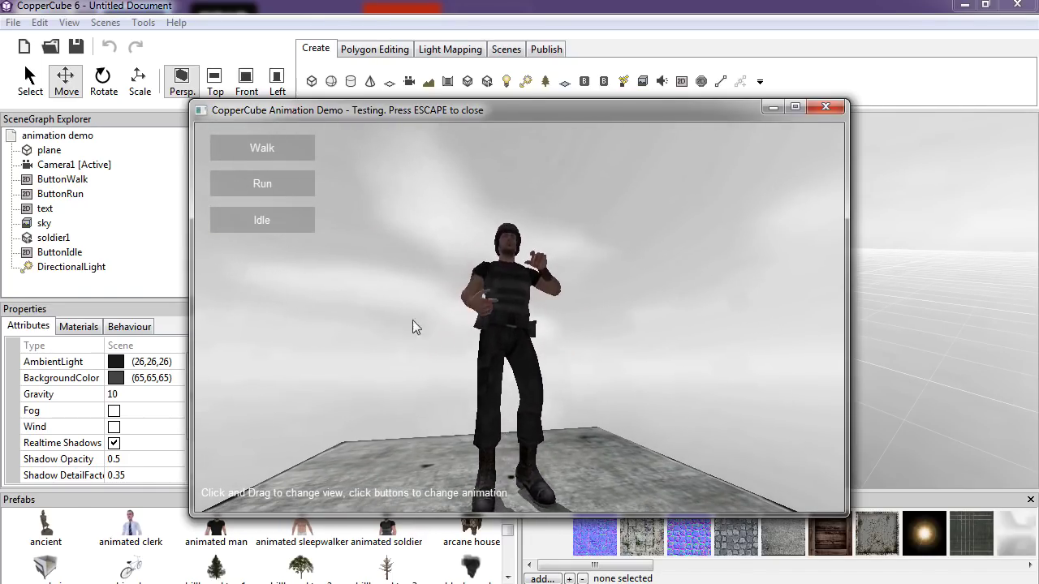
Rotate the view around the idle soldier to a higher angle and close the animation test window
drag(412, 320, 583, 369)
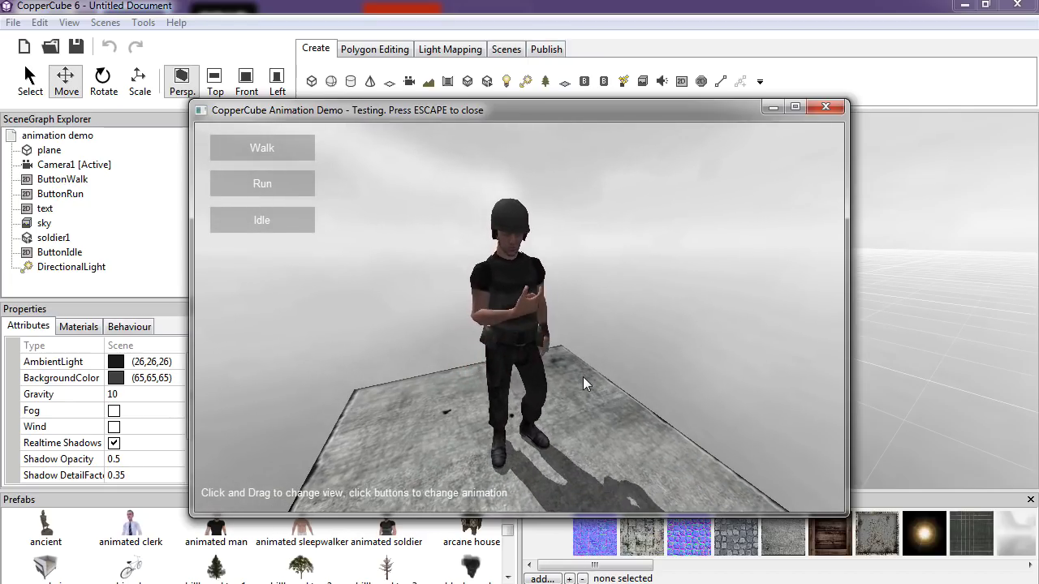
click(825, 106)
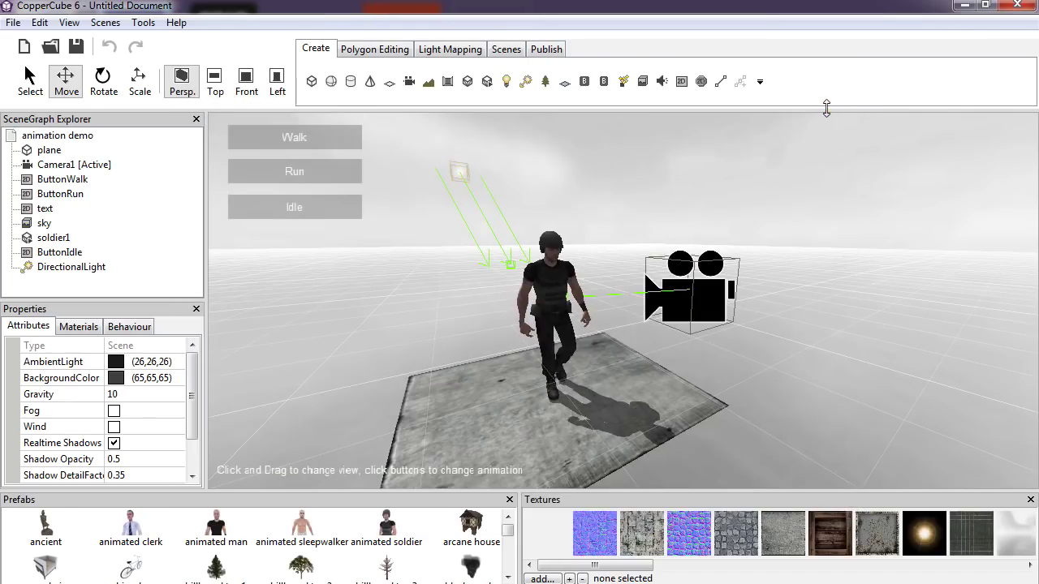
Open the First Person Shooter example app in place of the animation demo
click(24, 47)
click(538, 300)
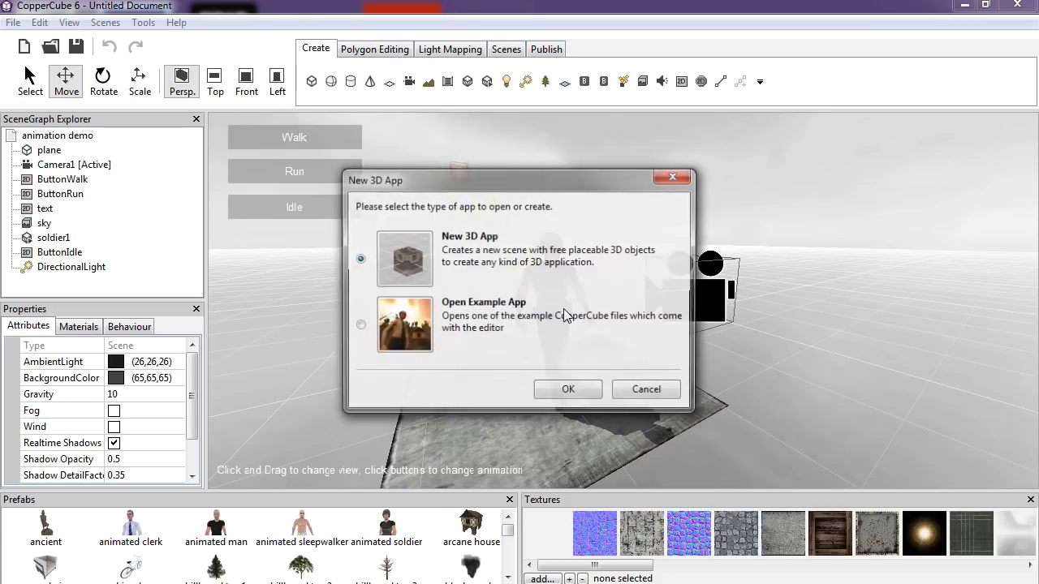
click(359, 326)
click(572, 392)
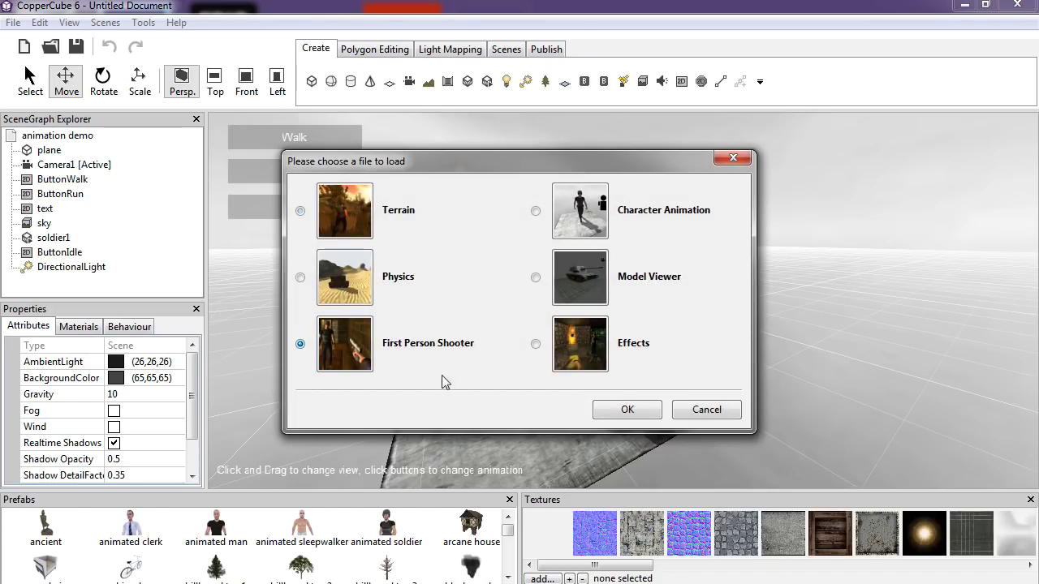
click(628, 409)
Test the First Person Shooter scene as a Windows application and walk through the hallway into the living room with the staircase
click(143, 22)
click(160, 43)
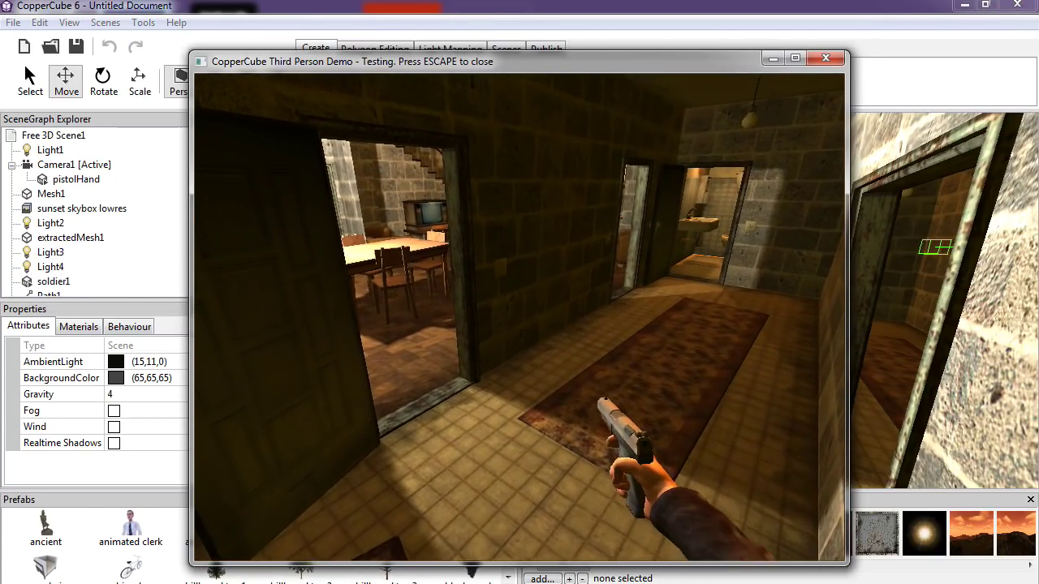
key(w)
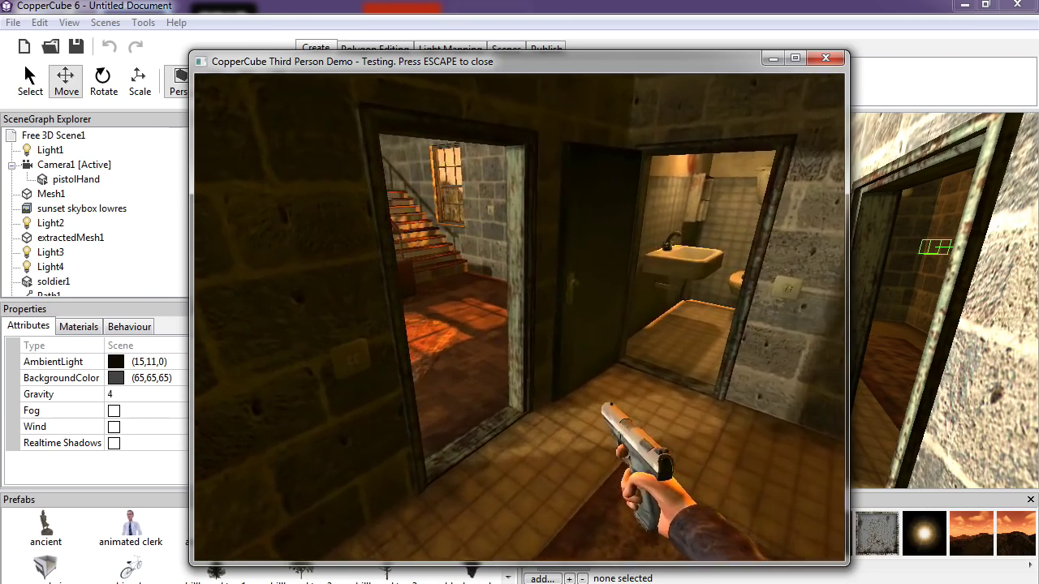
key(w)
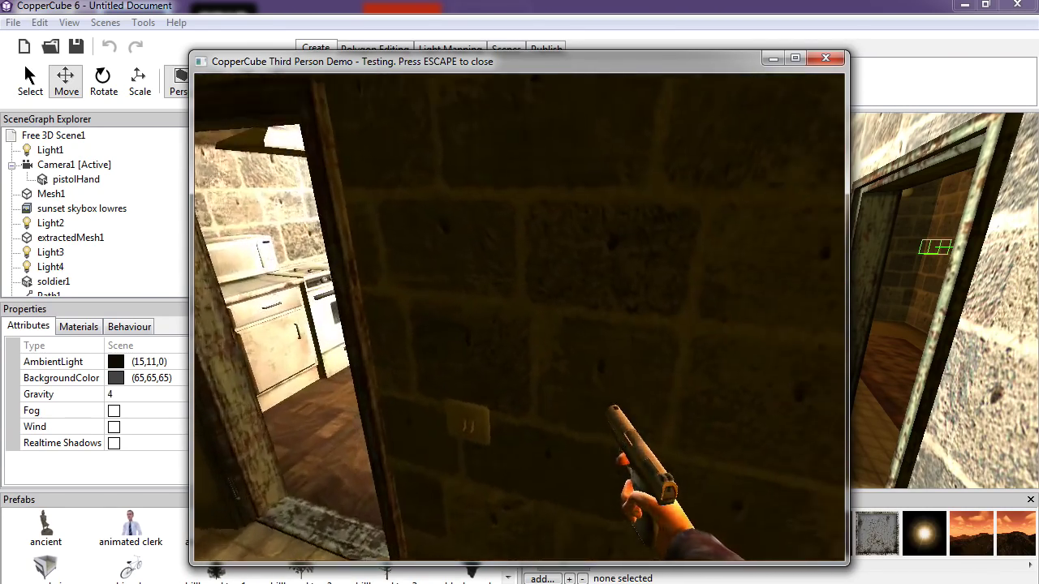
key(w)
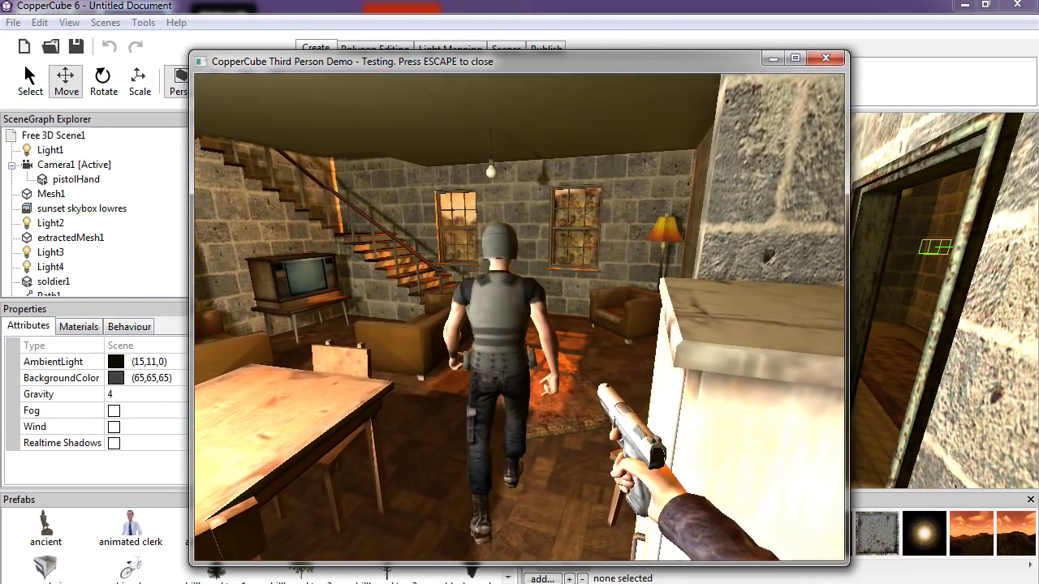
key(w)
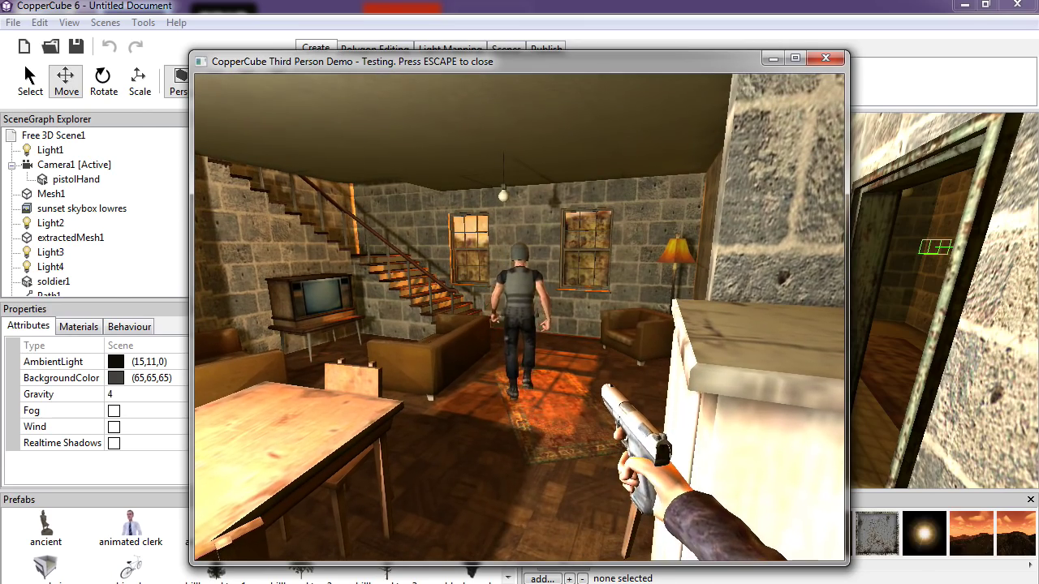
key(w)
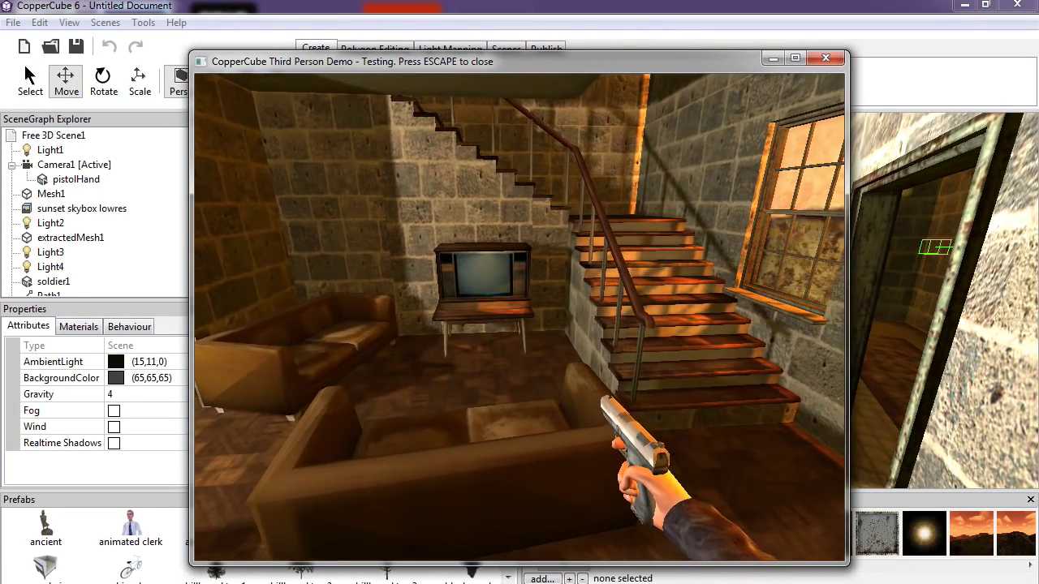
key(w)
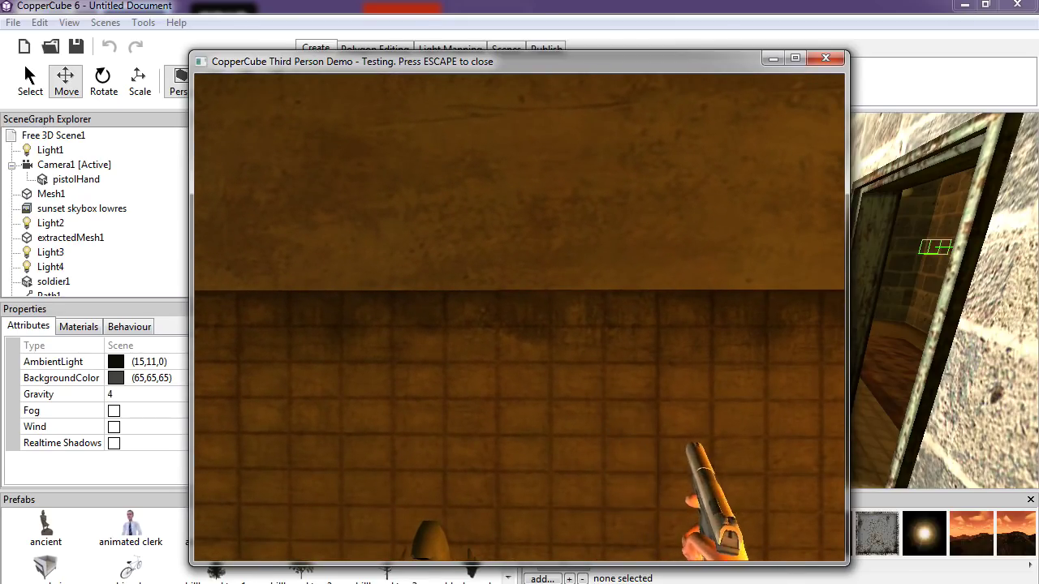
Look around the bathroom in the running shooter demo and walk on through the doorway into the bedroom
key(s)
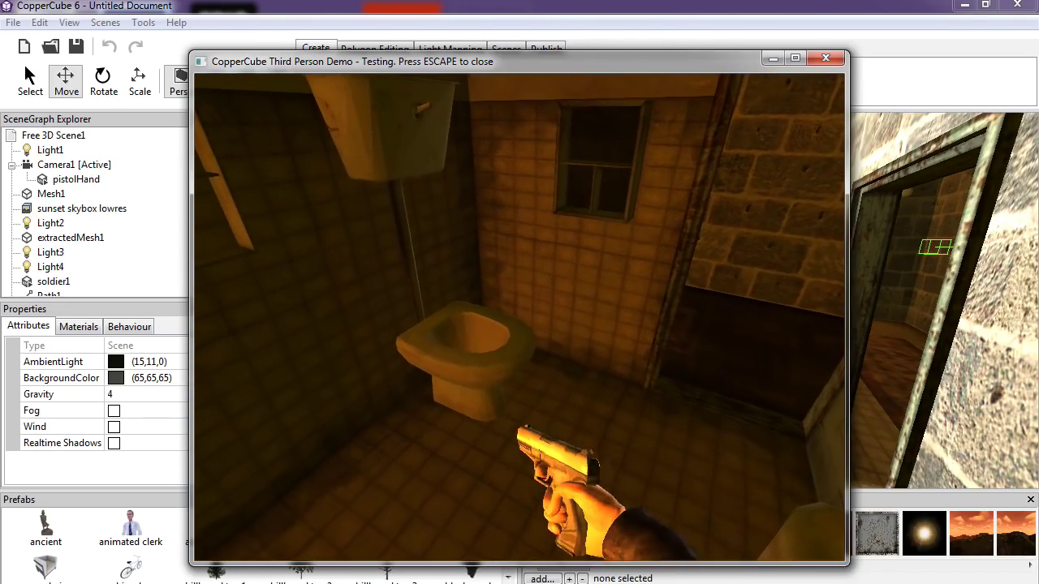
key(w)
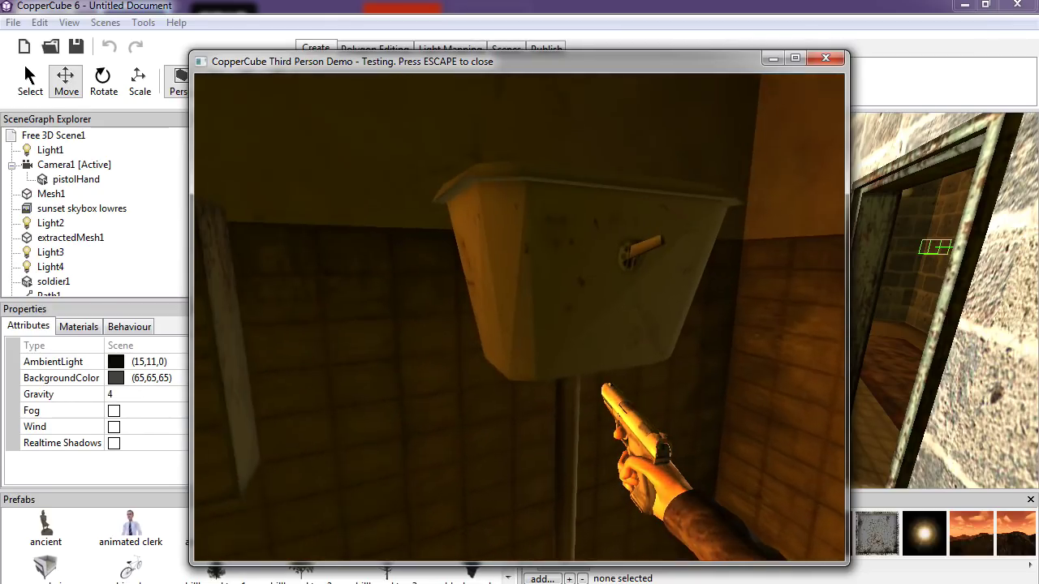
key(w)
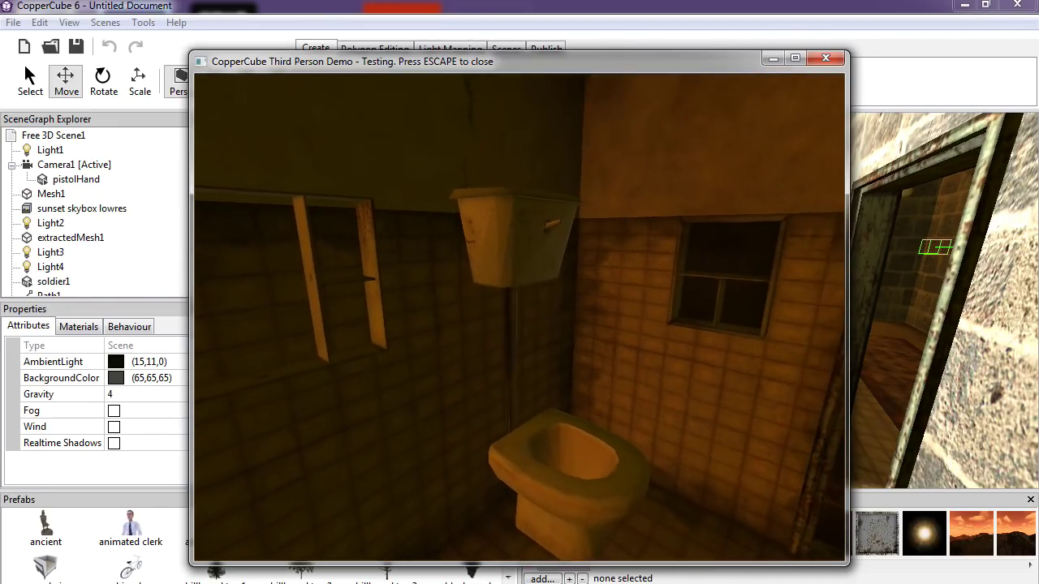
key(s)
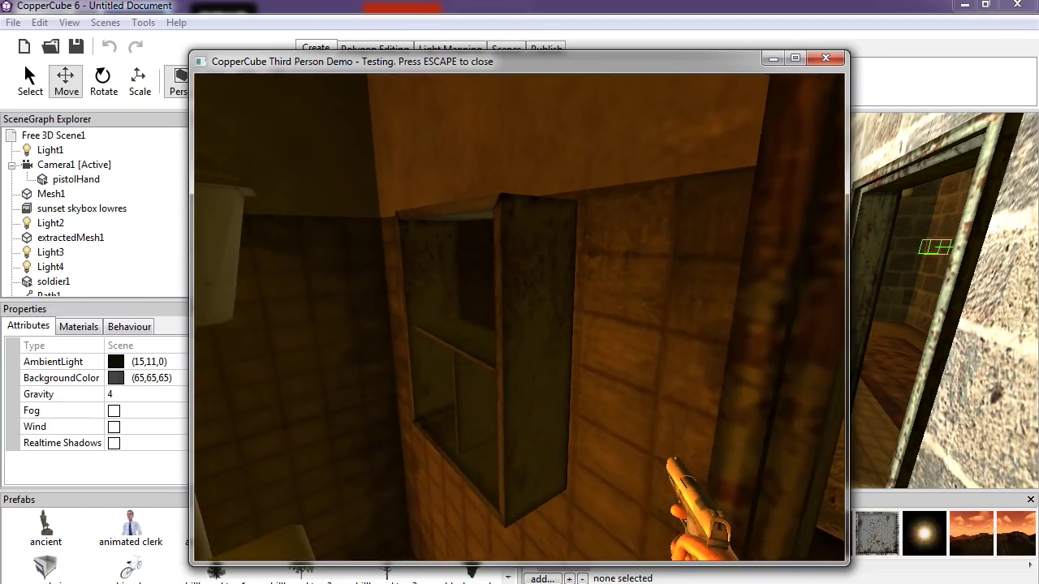
key(s)
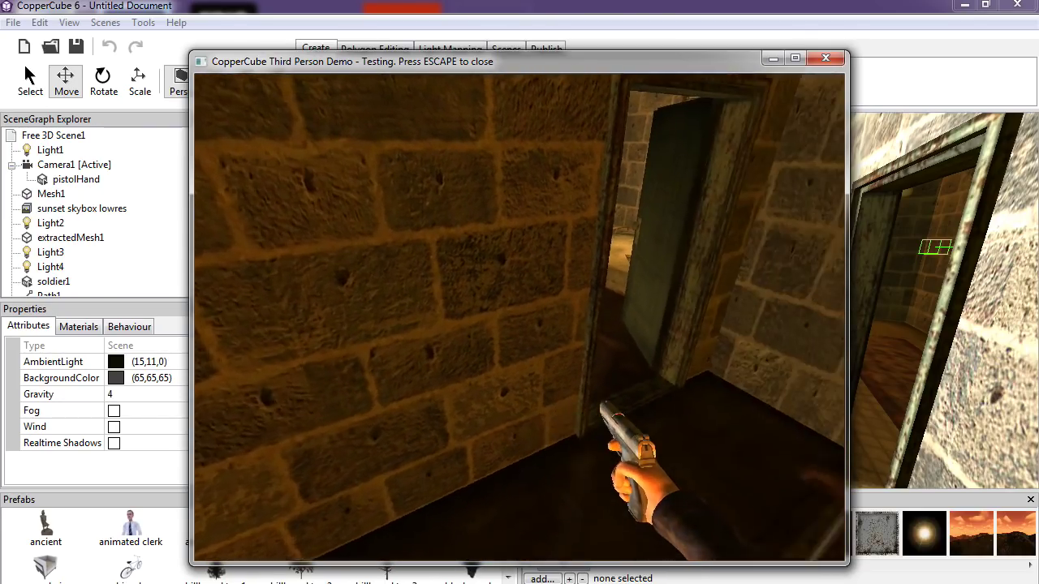
key(w)
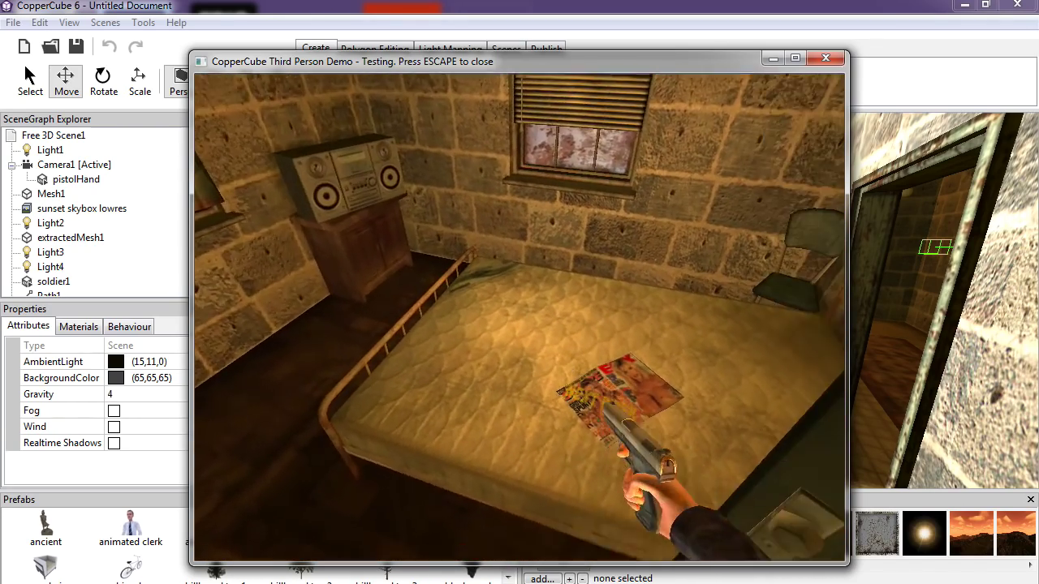